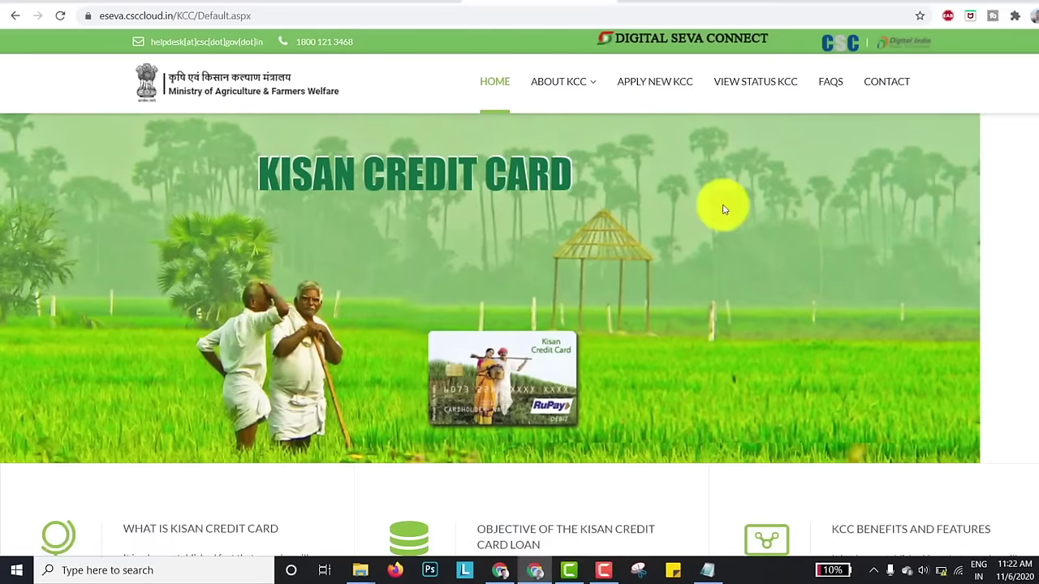
# - Sign in to Digital Seva Connect with the saved username and password, and open the new KCC application
pyautogui.click(686, 86)
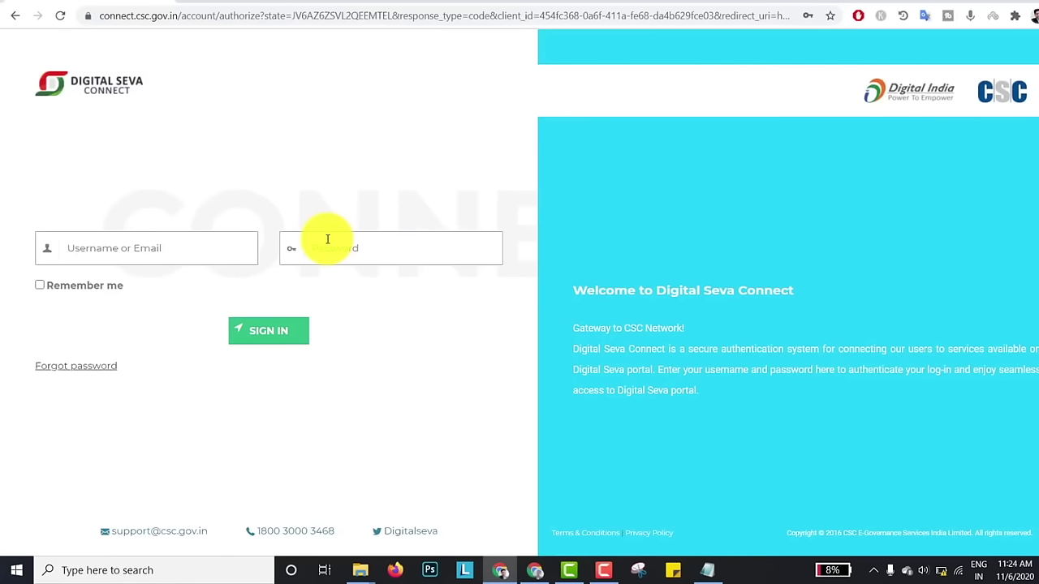
pyautogui.click(327, 239)
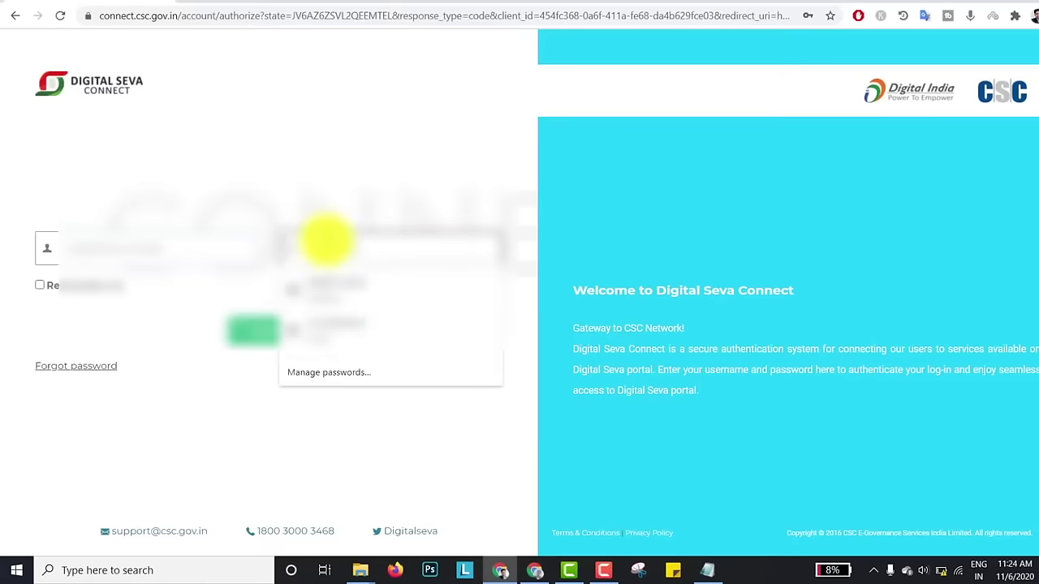
pyautogui.click(333, 288)
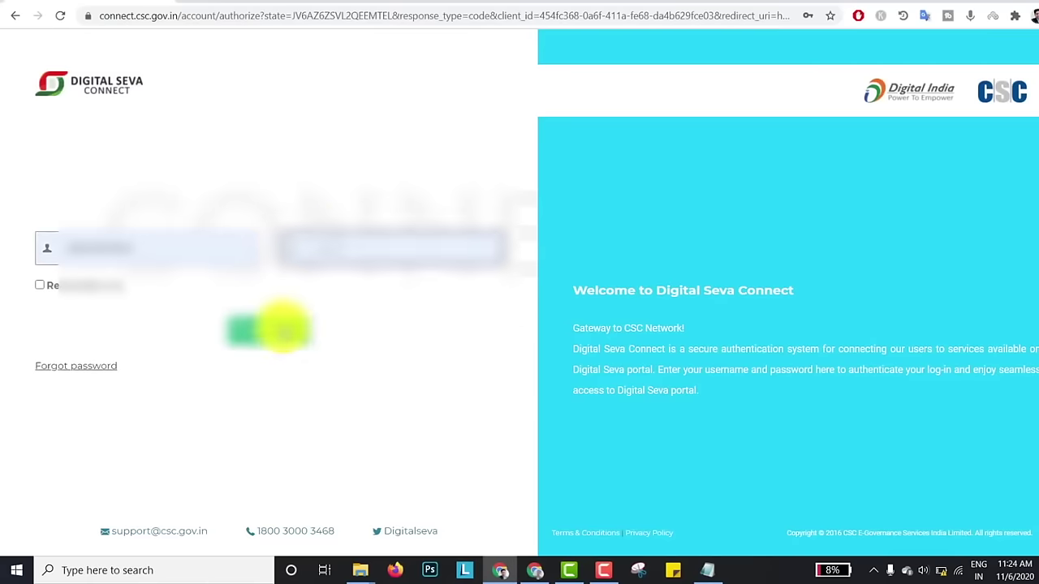
pyautogui.click(280, 330)
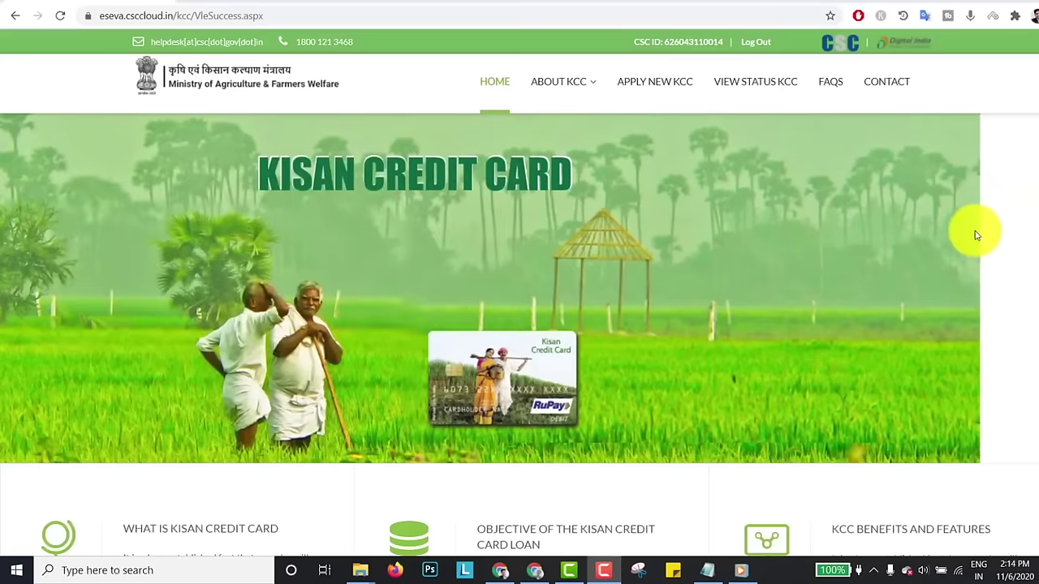
pyautogui.click(662, 86)
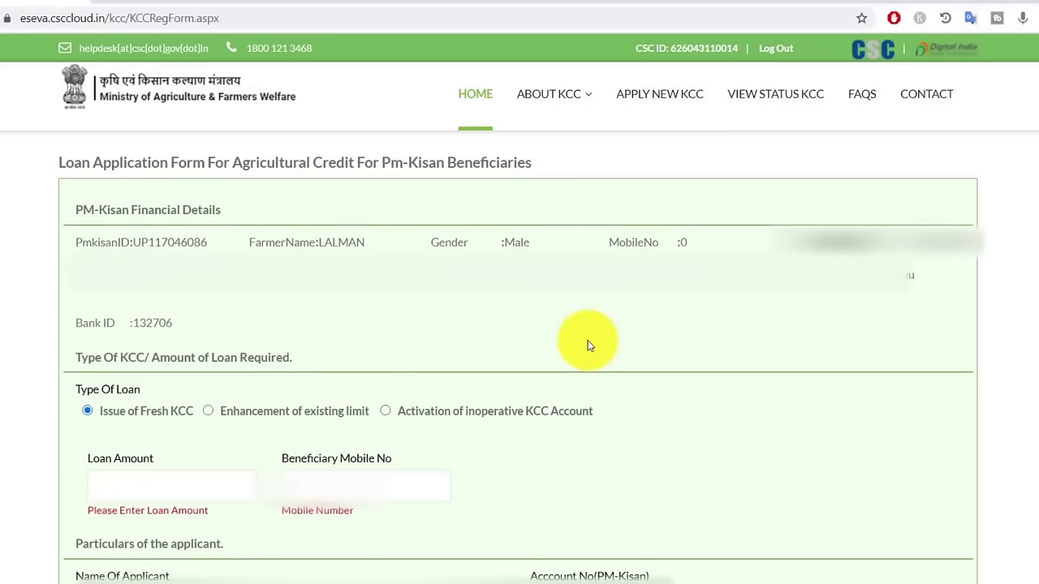
# - Choose Issue of Fresh KCC as the loan type, set the loan amount to 300000 and fill in the beneficiary's mobile number
pyautogui.scroll(-2, 591, 340)
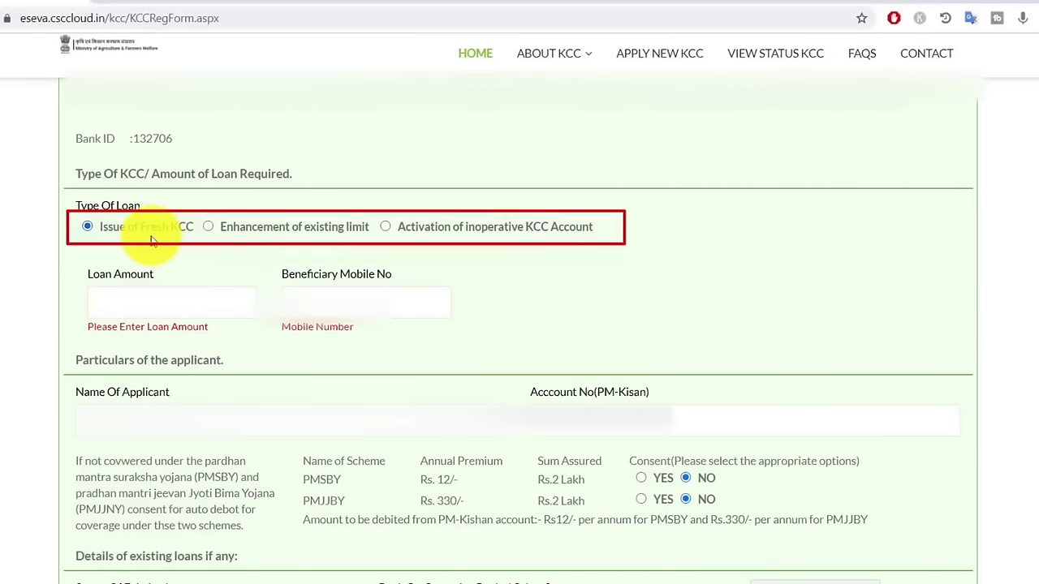
pyautogui.click(246, 230)
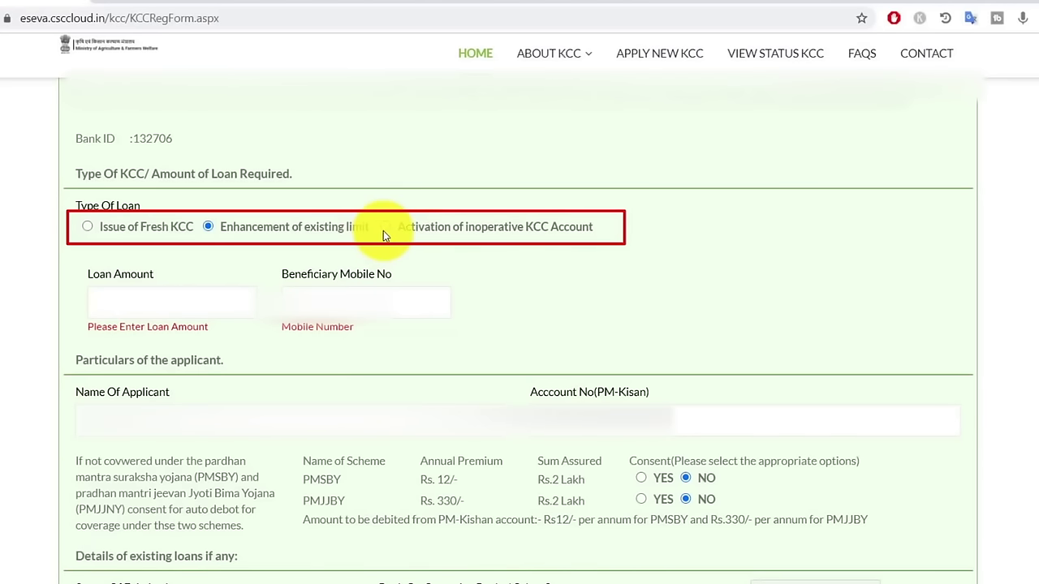
pyautogui.click(87, 228)
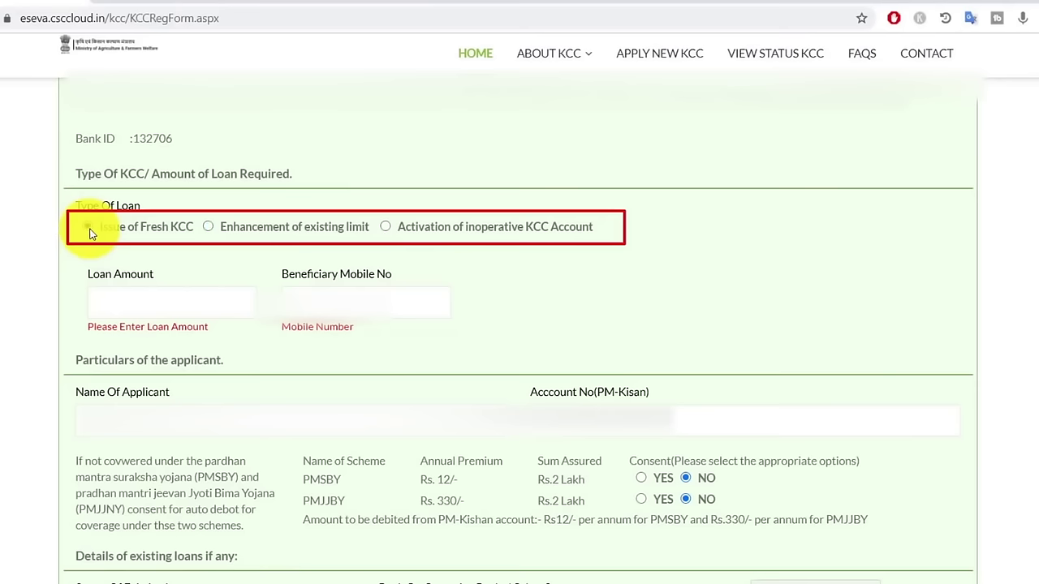
pyautogui.click(169, 300)
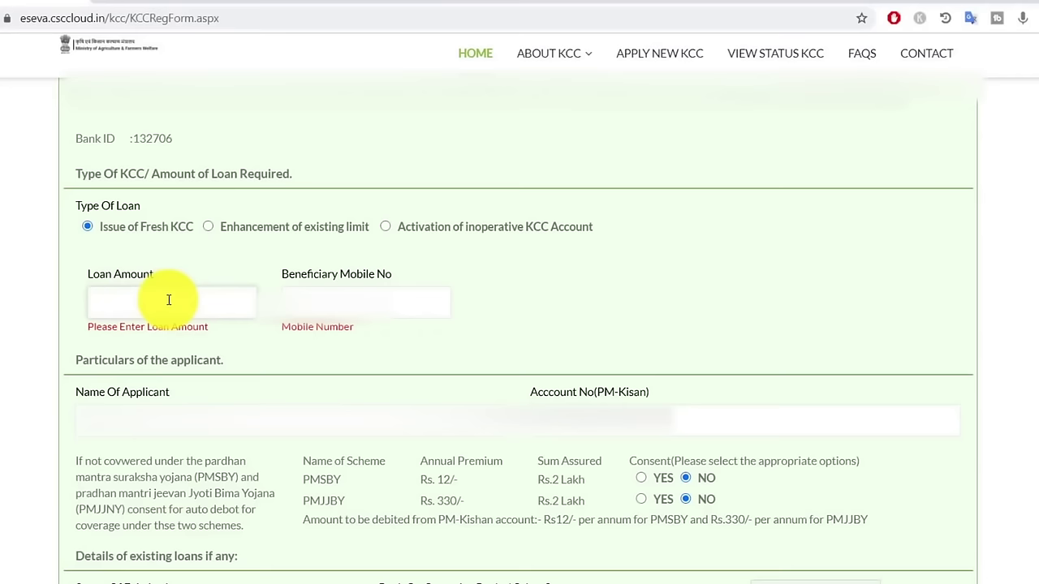
pyautogui.write('300000')
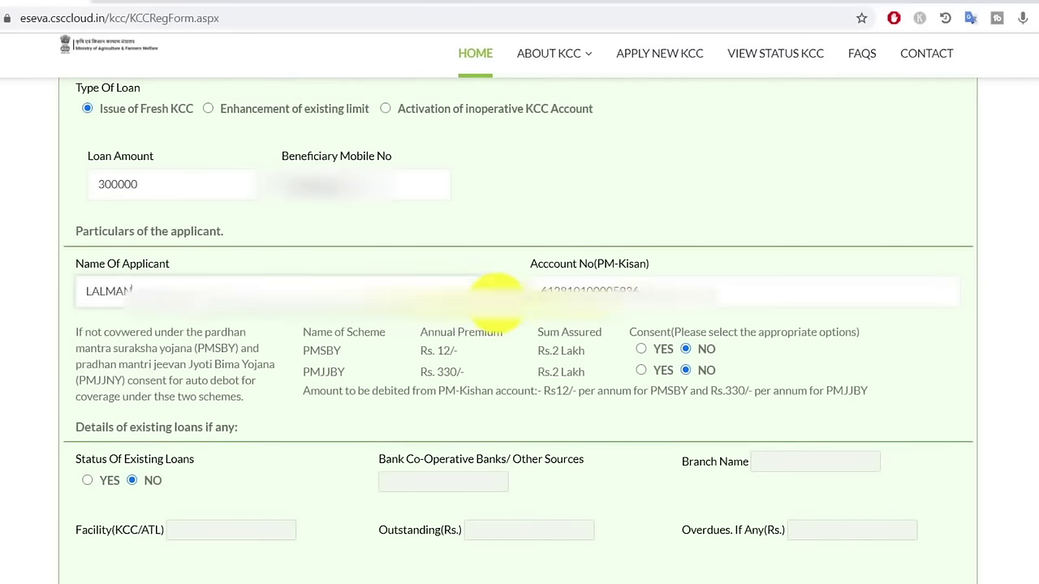
# - Set the PMSBY consent to NO and the status of existing loans to NO
pyautogui.click(651, 291)
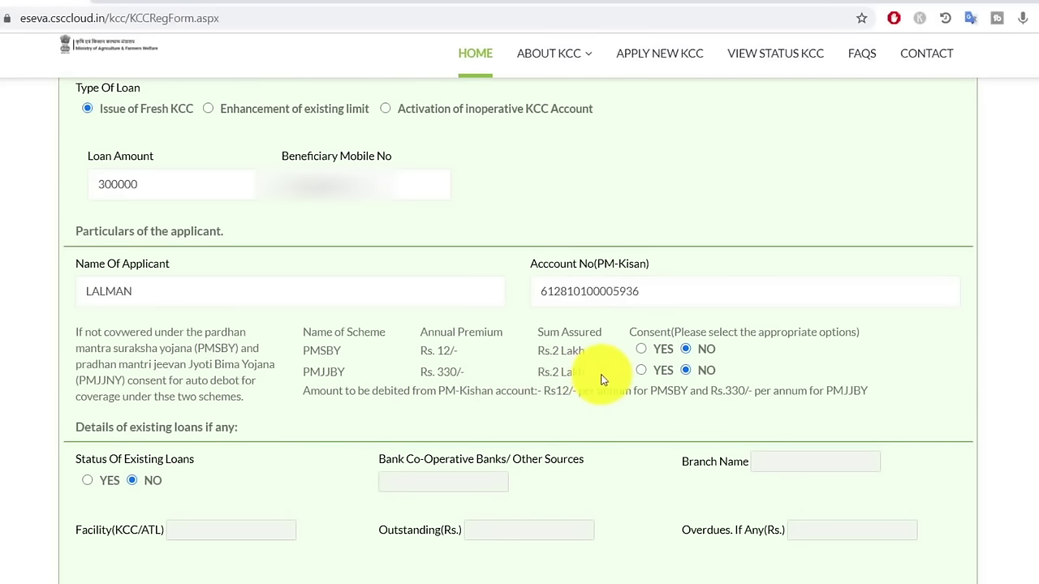
pyautogui.click(641, 349)
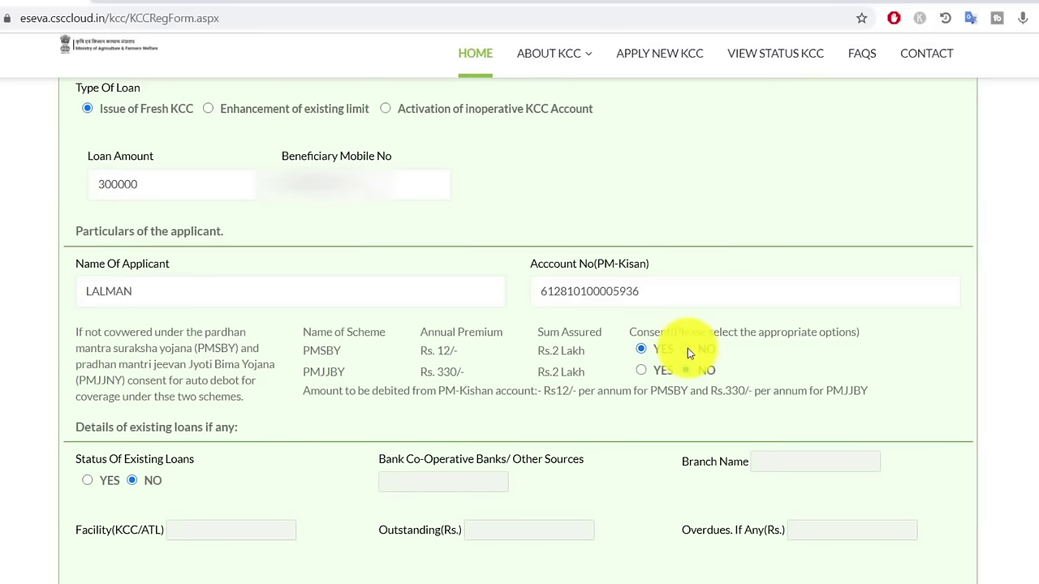
pyautogui.click(686, 349)
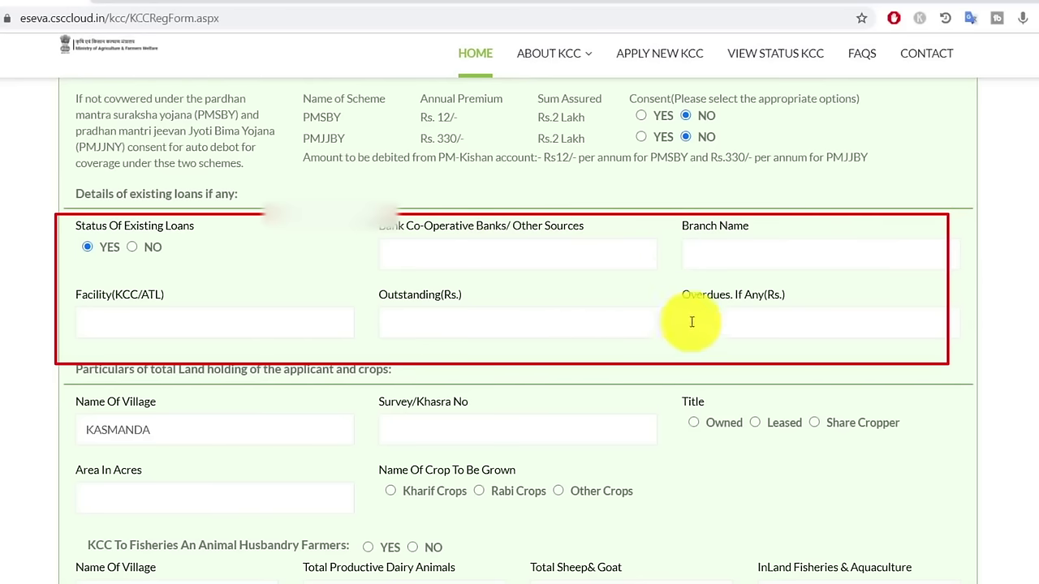
pyautogui.click(487, 323)
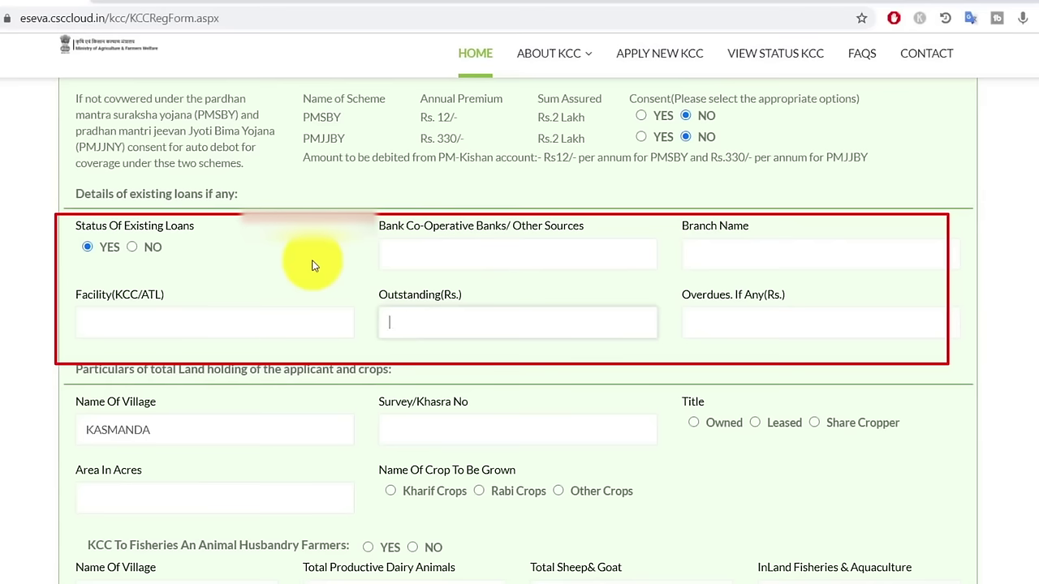
pyautogui.click(142, 255)
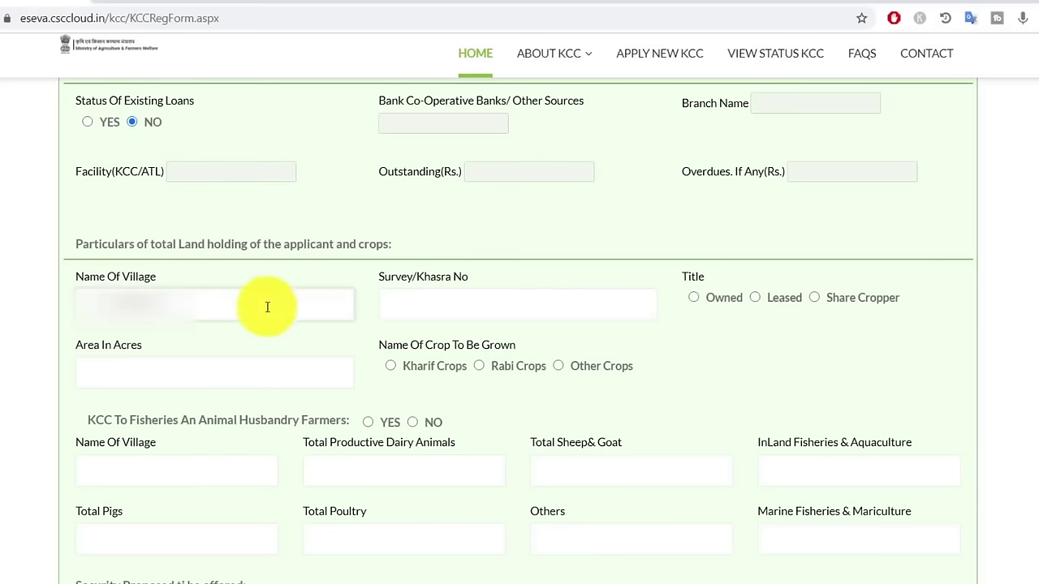
# - Fill in the land holding details with Survey/Khasra No 17, title Owned, an area of 1 acre and Kharif Crops
pyautogui.click(510, 306)
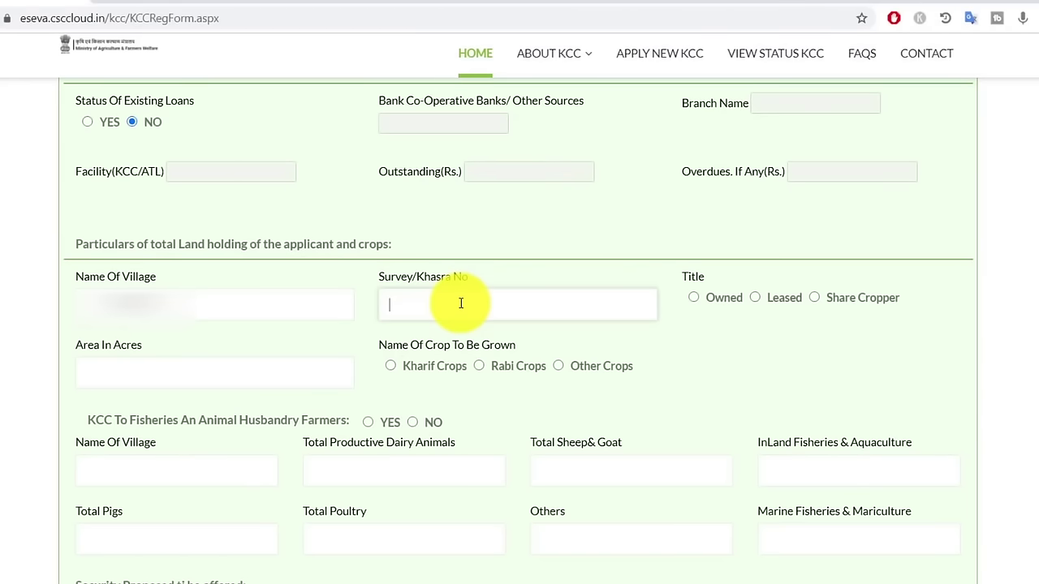
pyautogui.write('17')
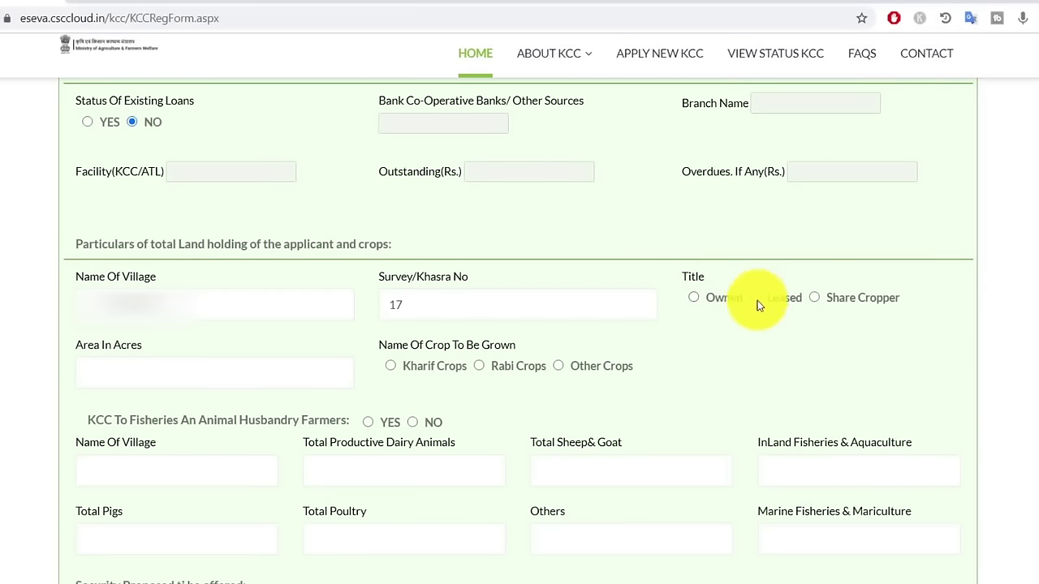
pyautogui.click(864, 302)
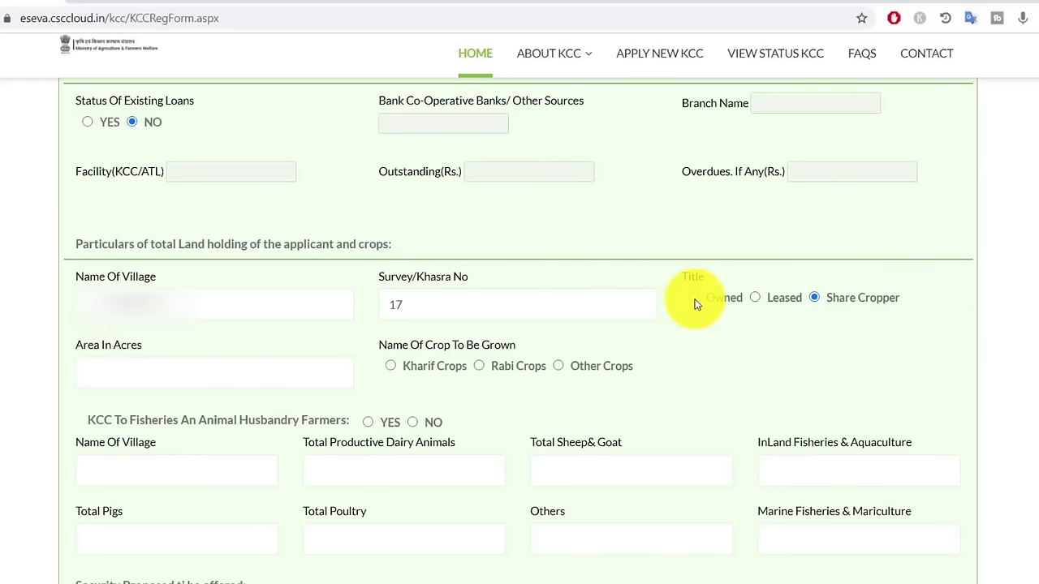
pyautogui.click(694, 300)
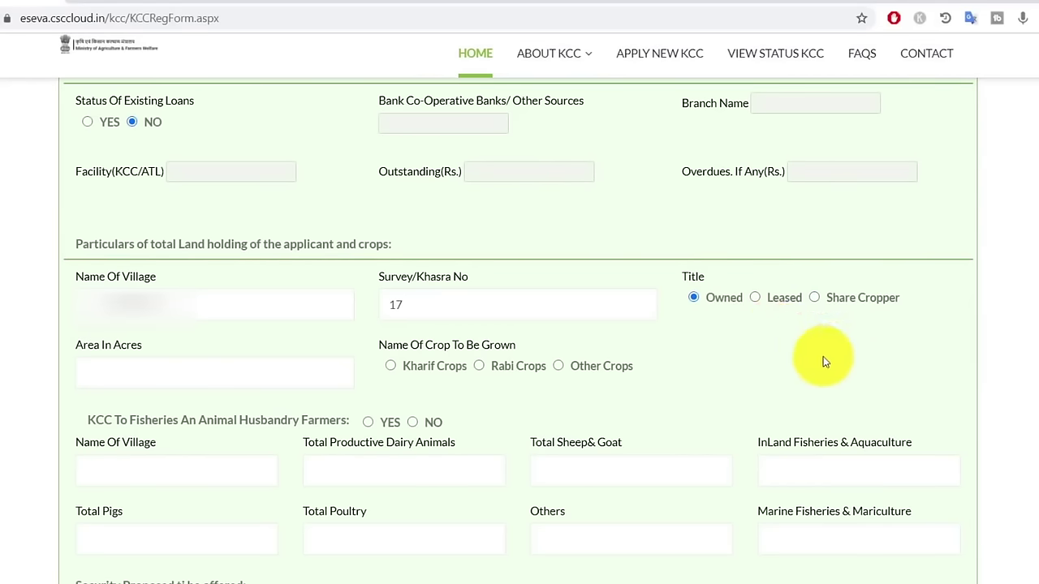
pyautogui.click(251, 378)
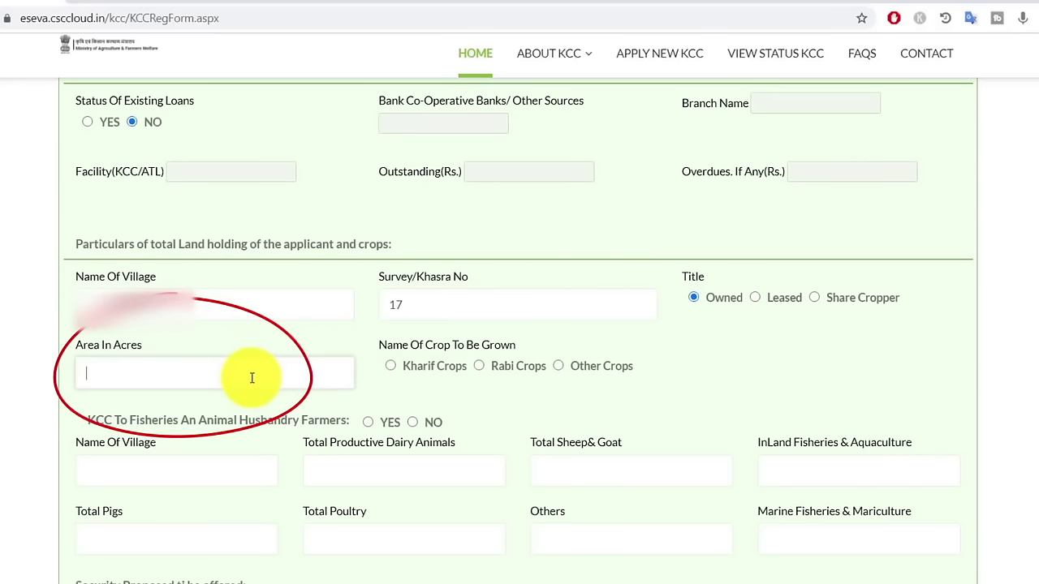
pyautogui.write('1')
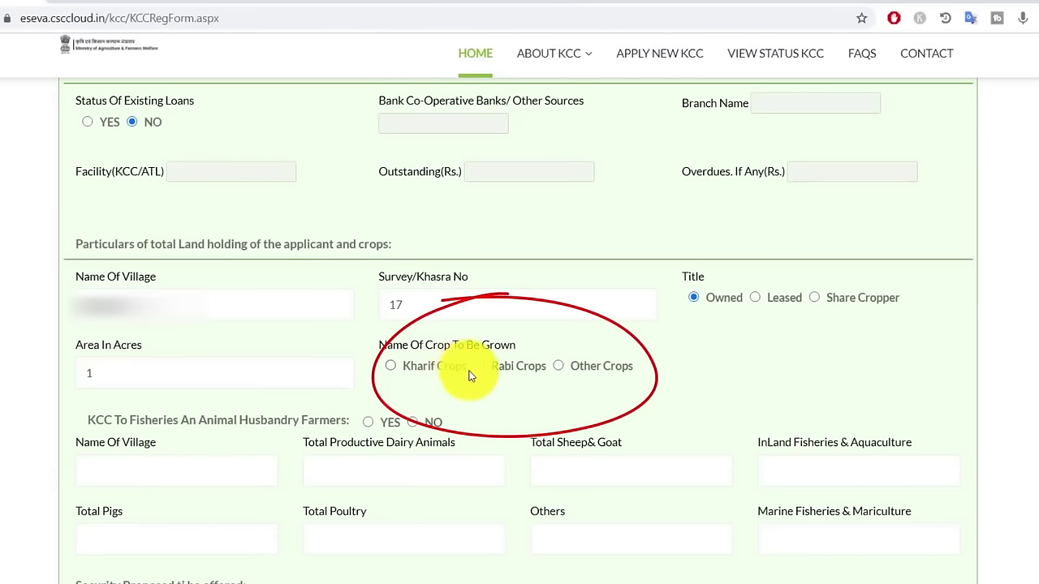
pyautogui.click(434, 369)
# - Set the KCC option for fisheries and animal husbandry farmers to NO
pyautogui.scroll(-2, 296, 309)
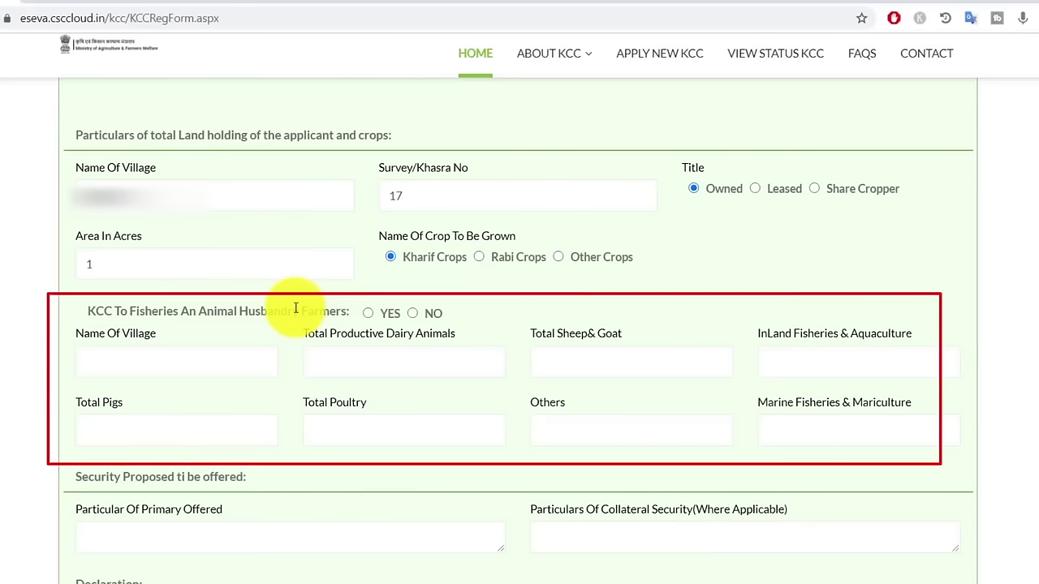
pyautogui.scroll(1, 296, 308)
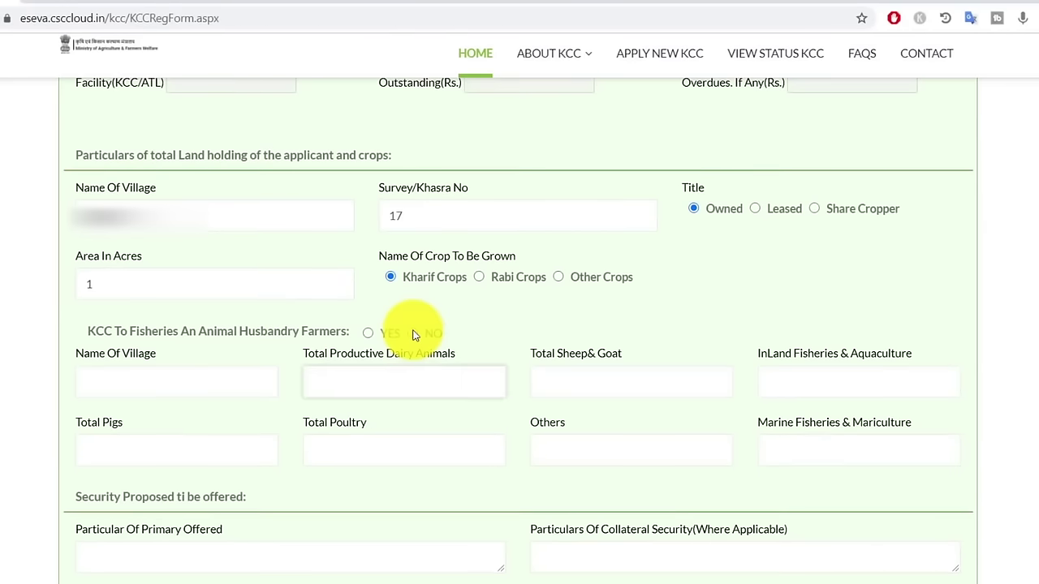
pyautogui.click(413, 333)
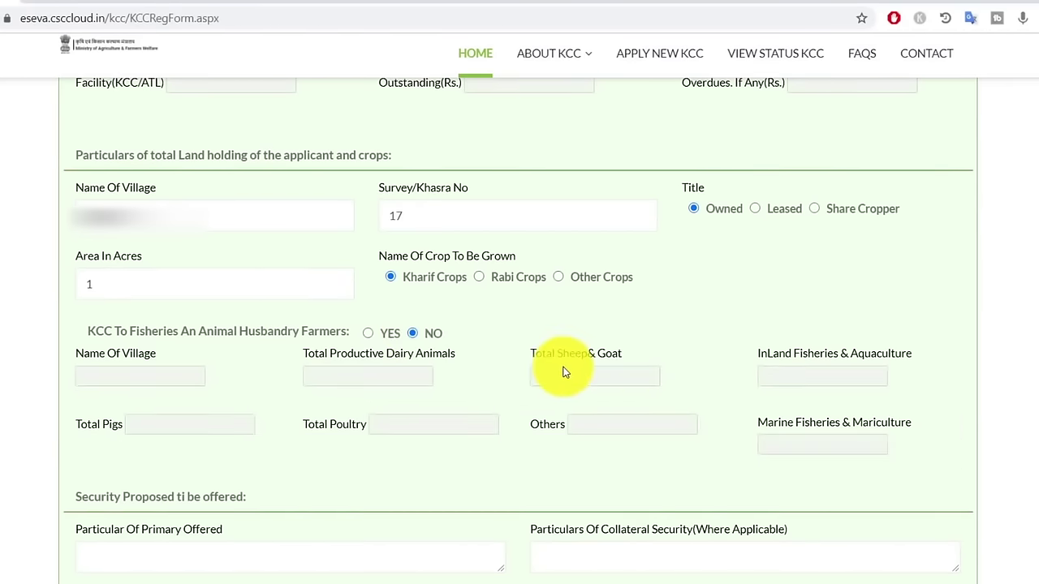
# - Enter OWN LAND as both the primary security offered and the collateral security
pyautogui.scroll(-1, 486, 374)
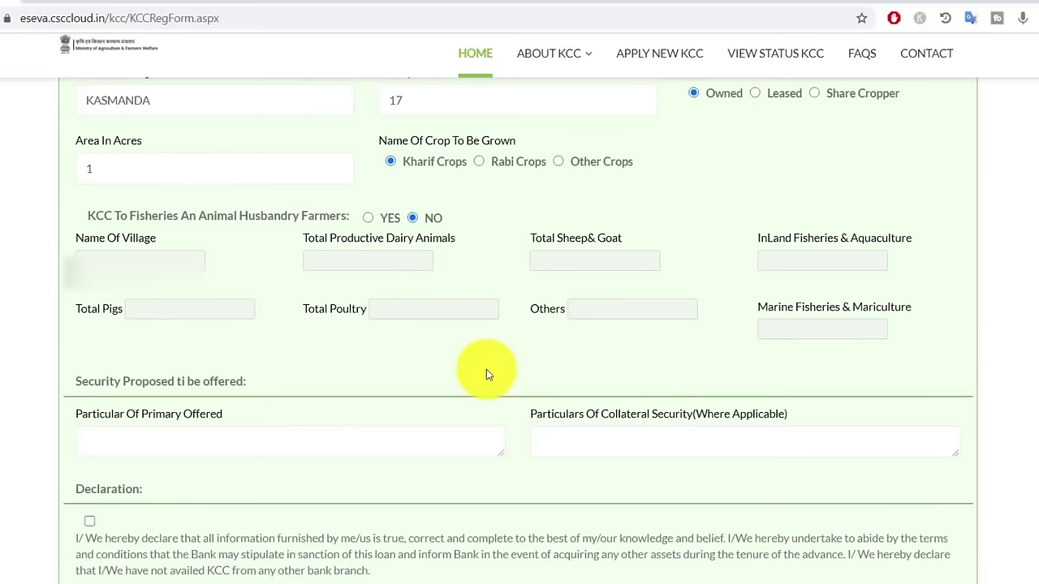
pyautogui.click(383, 436)
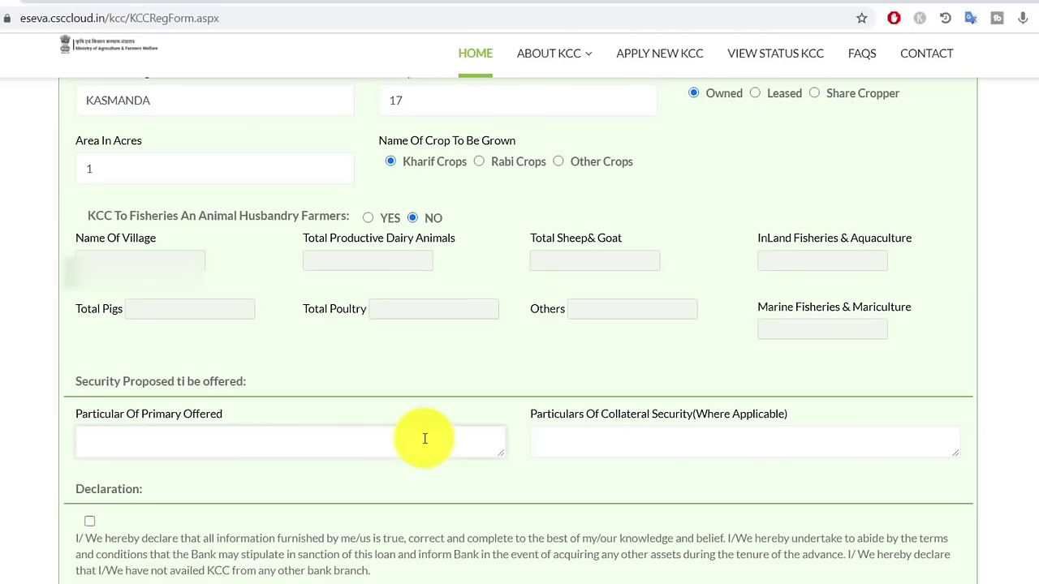
pyautogui.write('OWN LAND')
pyautogui.click(555, 438)
pyautogui.write('OWN LAND')
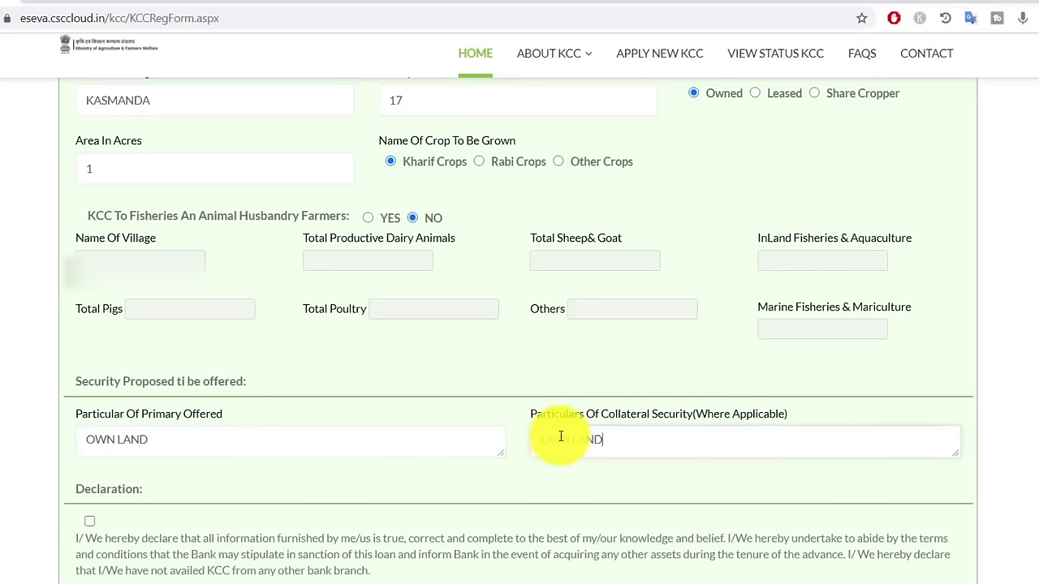
# - Accept the declaration and submit the loan application form
pyautogui.click(89, 522)
pyautogui.scroll(-2, 601, 491)
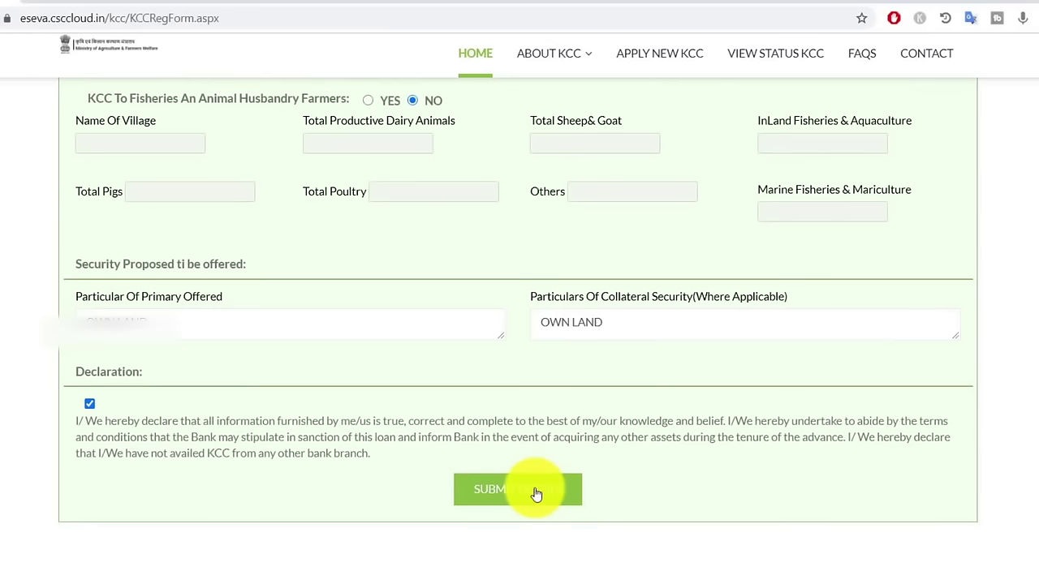
pyautogui.click(535, 492)
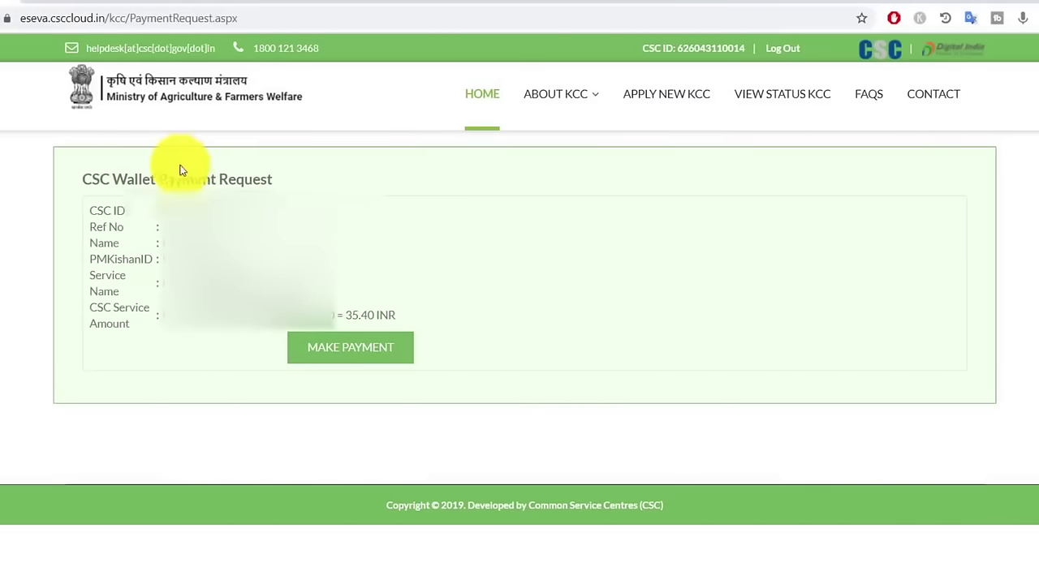
pyautogui.moveTo(107, 226); pyautogui.dragTo(232, 220)
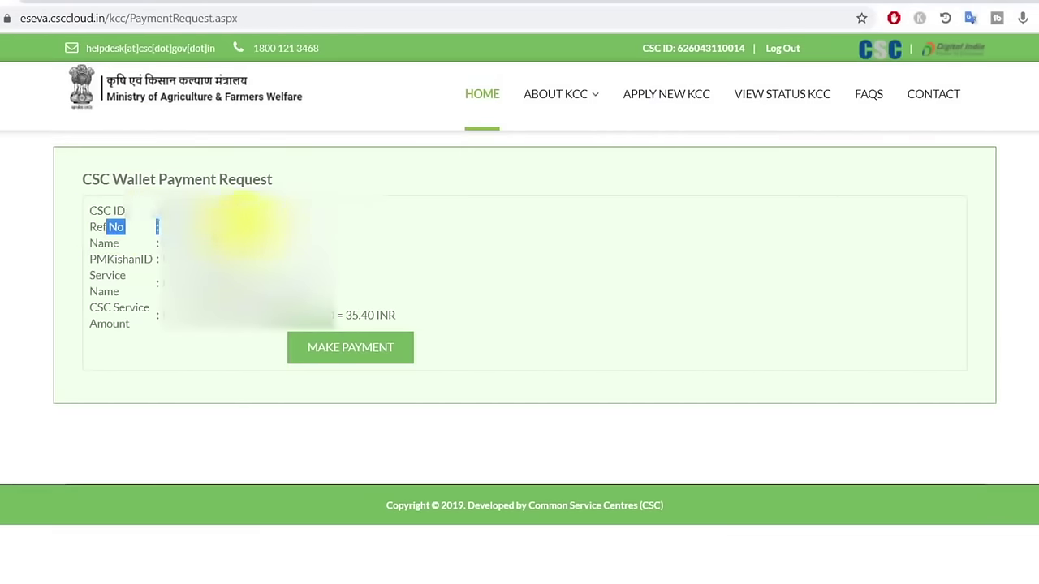